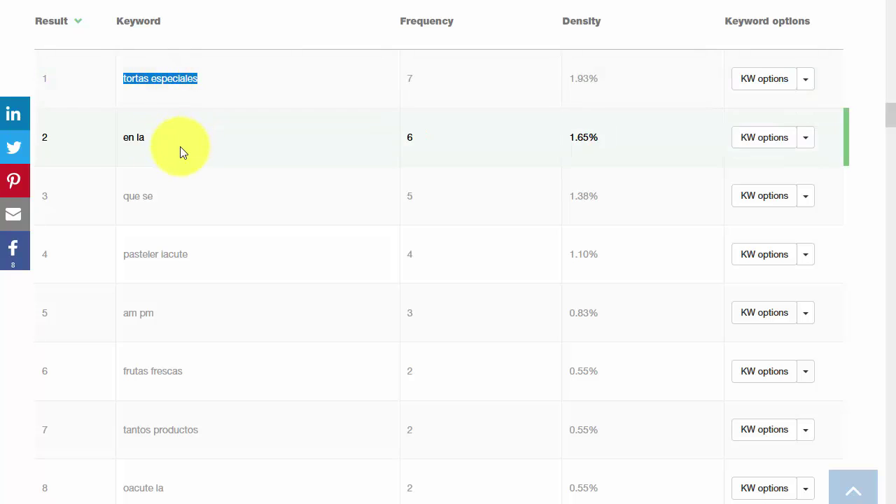
Review the keyword frequency and density table and the Google search results for "tortas arequipa"
{"action": "scroll", "coordinate": [180, 146], "scroll_direction": "down", "scroll_amount": 1}
{"action": "scroll", "coordinate": [226, 208], "scroll_direction": "down", "scroll_amount": 1}
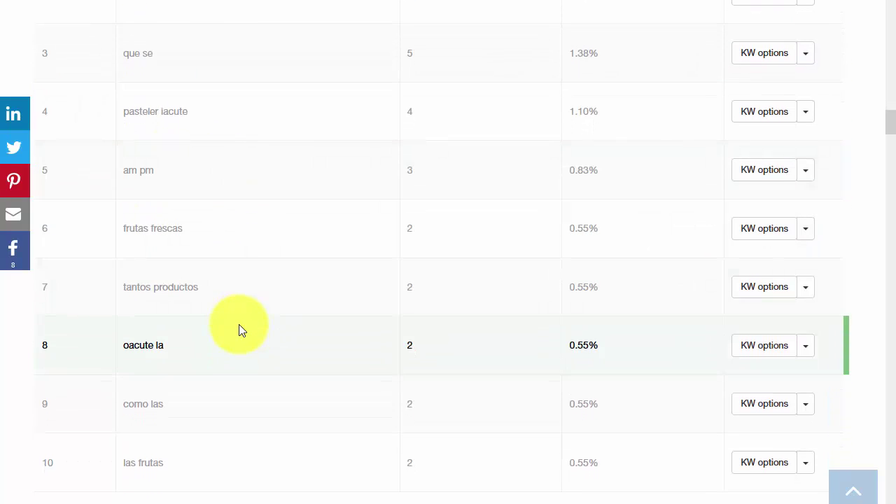
{"action": "scroll", "coordinate": [239, 325], "scroll_direction": "down", "scroll_amount": 2}
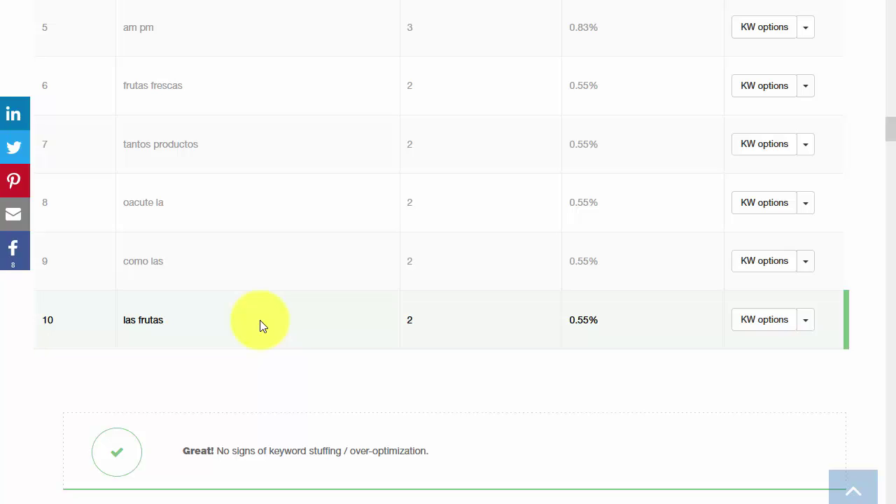
{"action": "scroll", "coordinate": [259, 327], "scroll_direction": "up", "scroll_amount": 1}
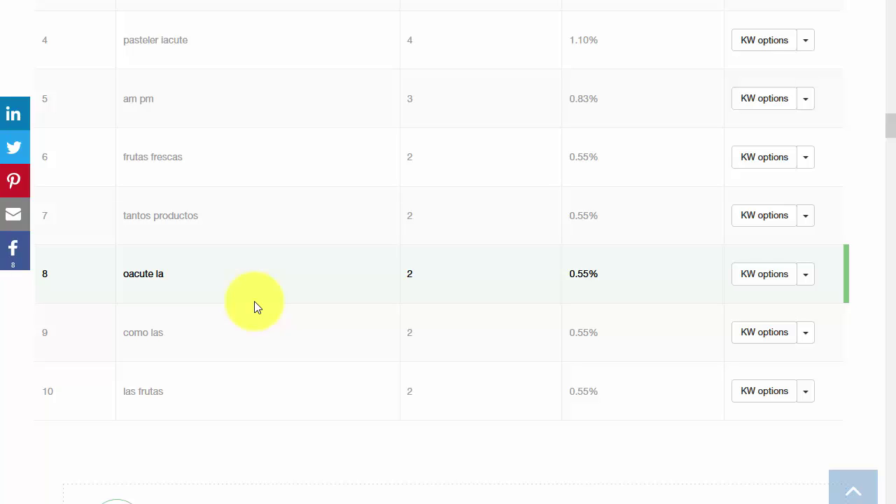
{"action": "scroll", "coordinate": [254, 306], "scroll_direction": "up", "scroll_amount": 3}
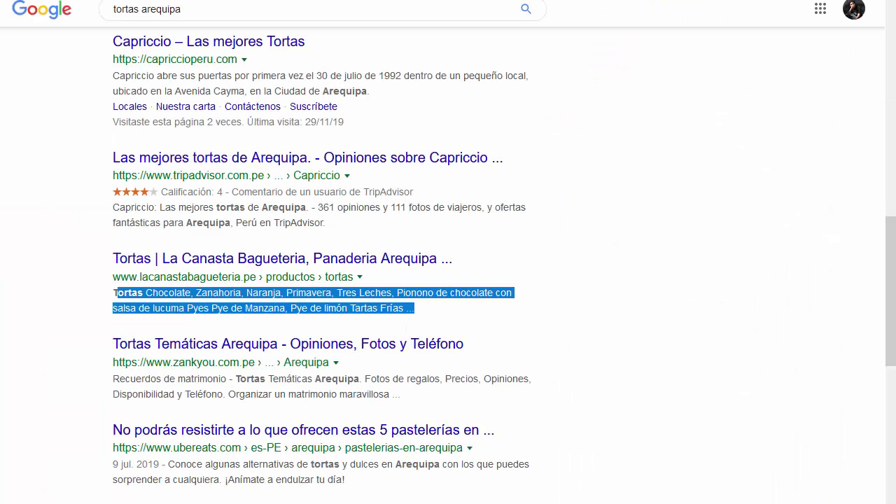
{"action": "scroll", "coordinate": [606, 196], "scroll_direction": "up", "scroll_amount": 3}
{"action": "scroll", "coordinate": [608, 202], "scroll_direction": "down", "scroll_amount": 2}
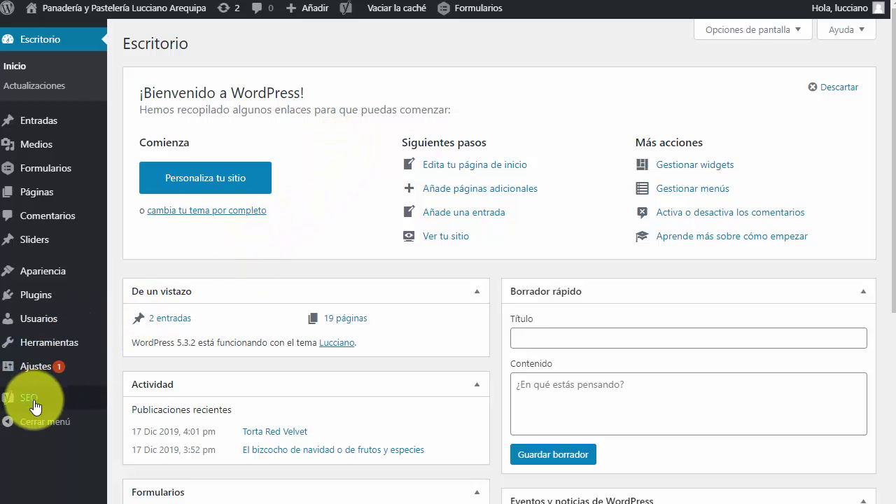
Switch to the WordPress dashboard, locate Yoast SEO among the installed plugins, and open its general settings
{"action": "mouse_move", "coordinate": [58, 301]}
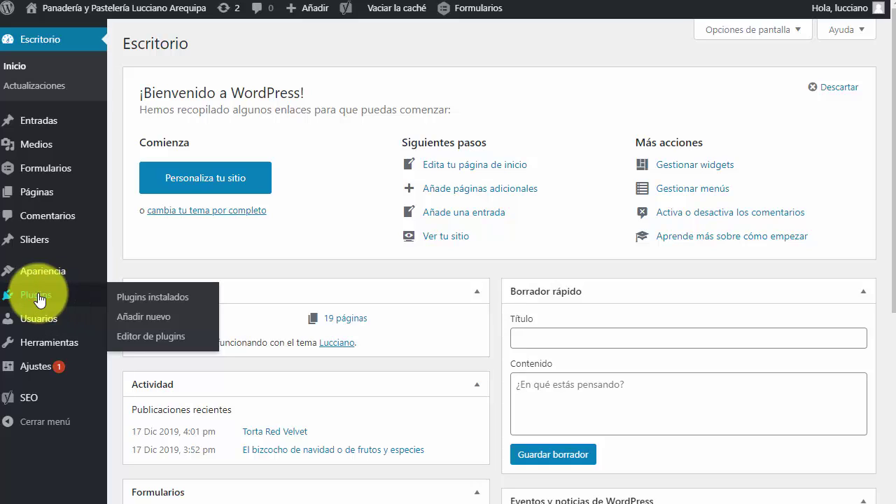
{"action": "left_click", "coordinate": [129, 300]}
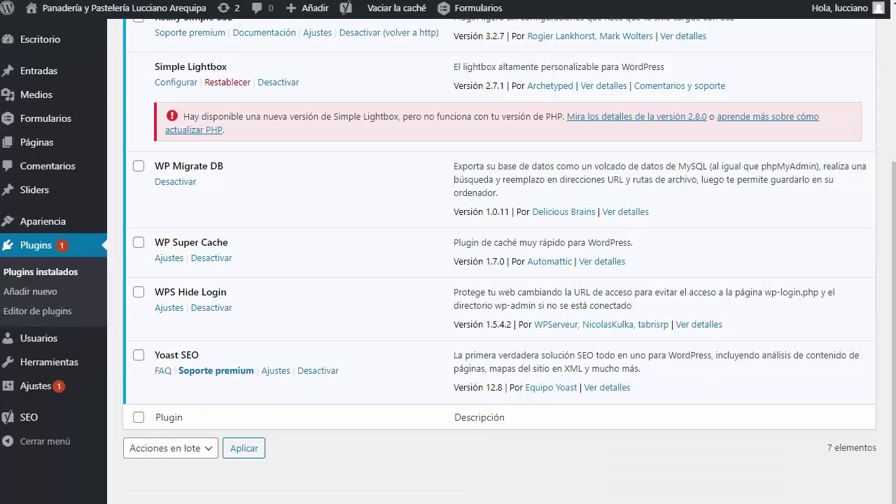
{"action": "left_click_drag", "start_coordinate": [161, 355], "coordinate": [226, 358]}
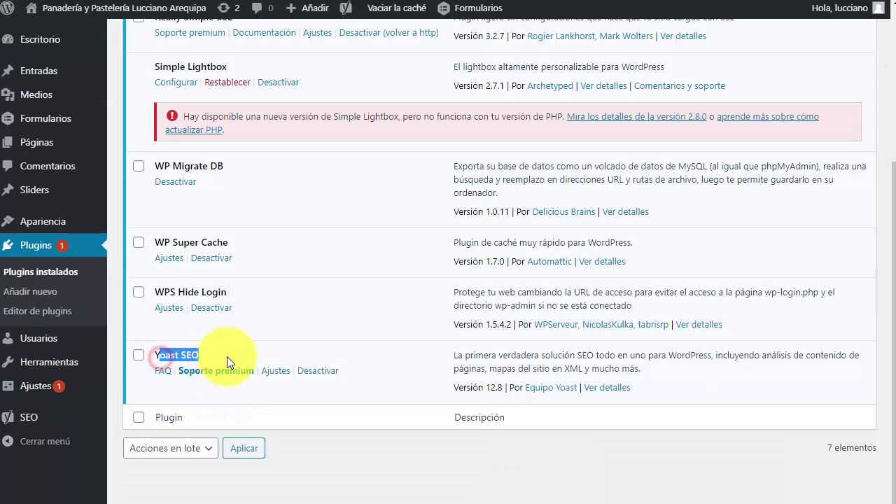
{"action": "left_click", "coordinate": [318, 358]}
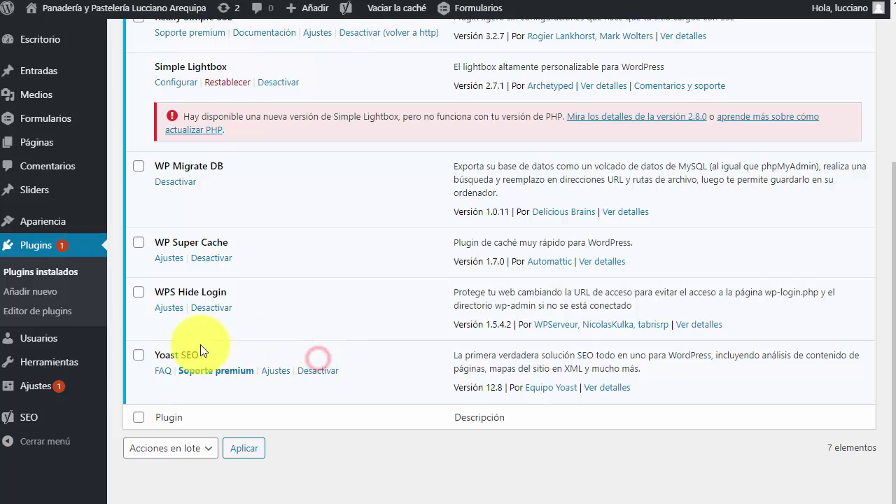
{"action": "left_click", "coordinate": [31, 419]}
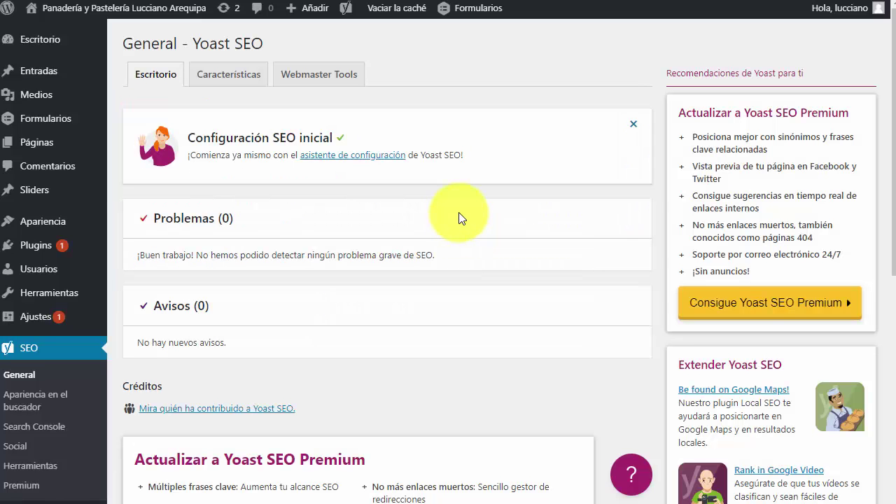
Open the Inicio page for editing from the list of all pages and expand its Yoast SEO section
{"action": "mouse_move", "coordinate": [28, 144]}
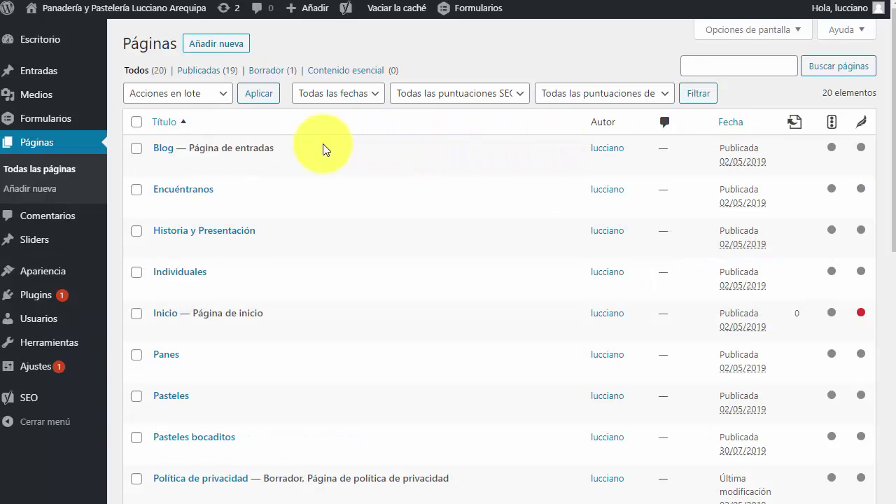
{"action": "left_click", "coordinate": [164, 330]}
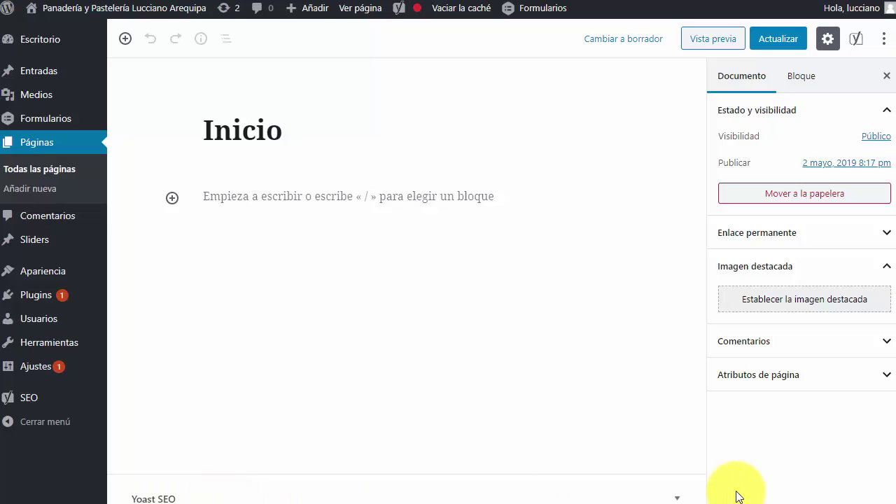
{"action": "left_click", "coordinate": [676, 496]}
{"action": "scroll", "coordinate": [567, 394], "scroll_direction": "down", "scroll_amount": 2}
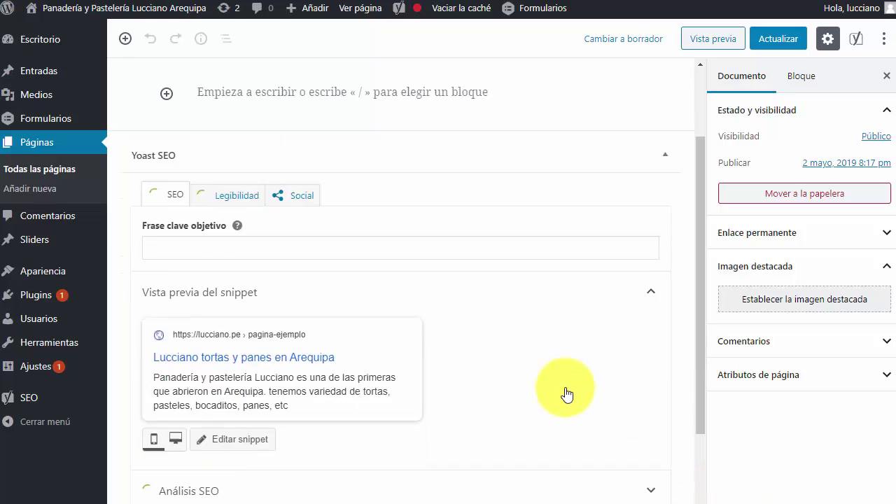
{"action": "scroll", "coordinate": [567, 394], "scroll_direction": "down", "scroll_amount": 2}
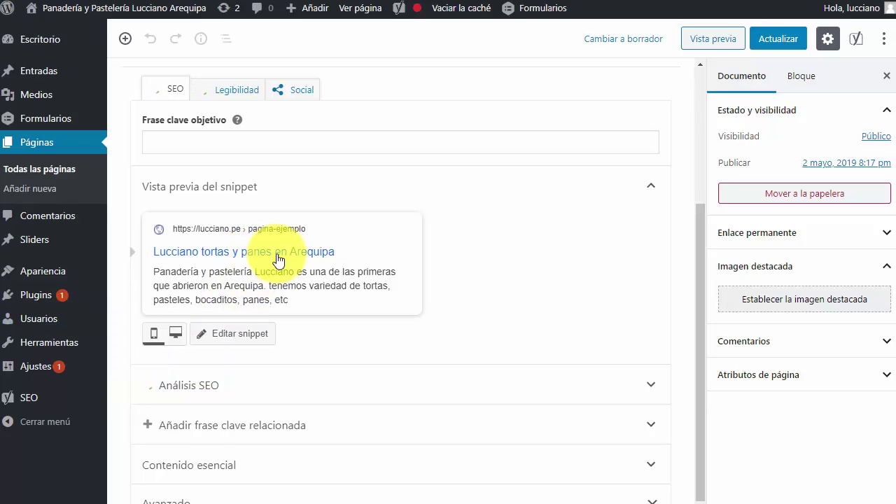
Set the focus keyphrase of the Inicio page to "tortas arequipa"
{"action": "left_click", "coordinate": [433, 150]}
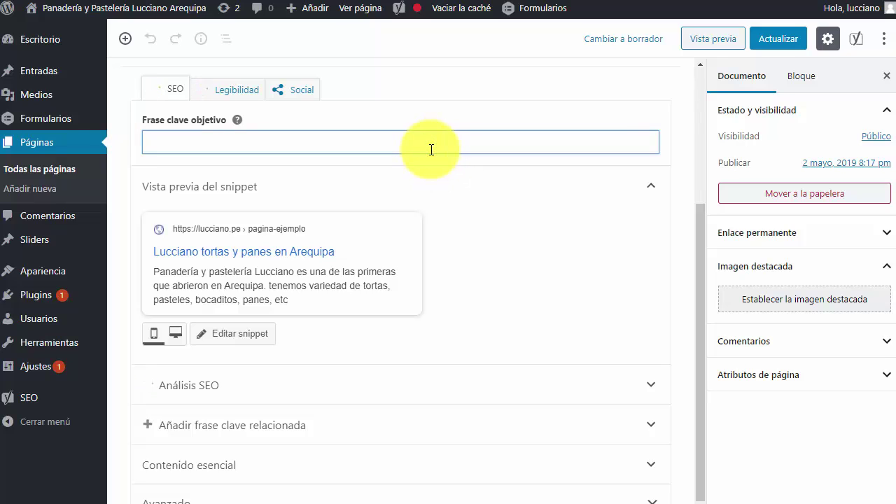
{"action": "type", "text": "tortas areq"}
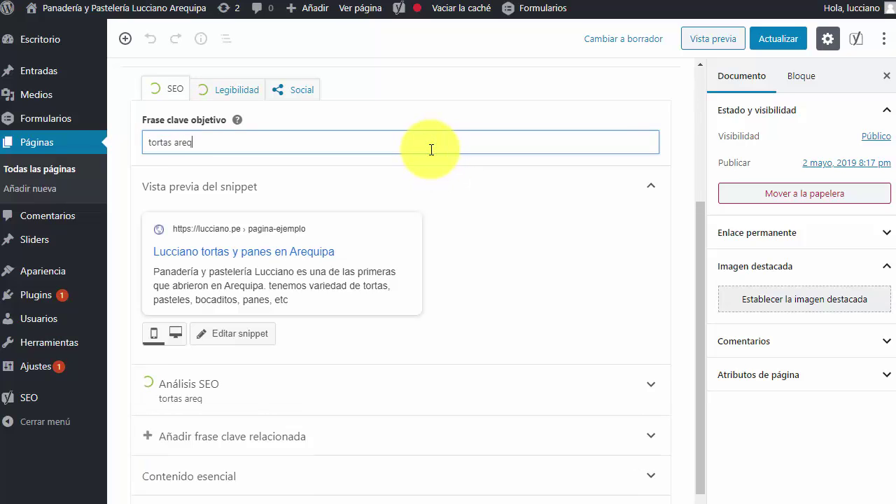
{"action": "type", "text": "uipa"}
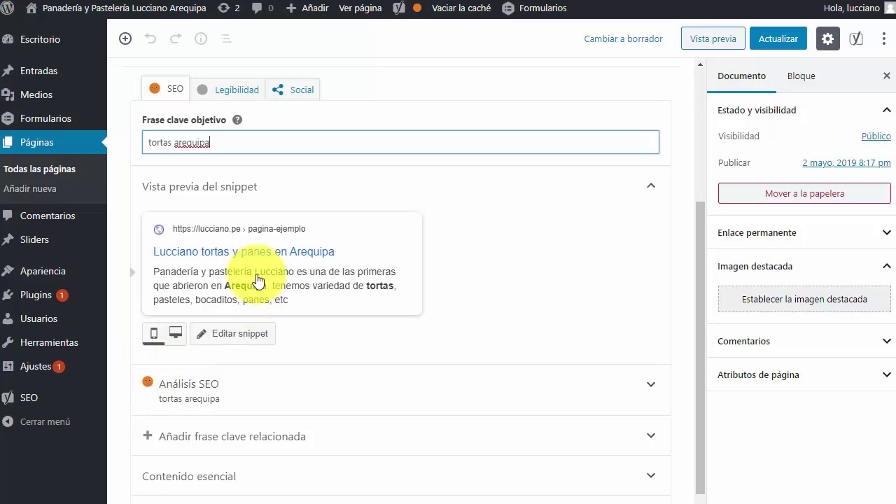
Replace the SEO title in the snippet with "Pastelería Lucciano las mejores tortas en Arequipa"
{"action": "left_click", "coordinate": [245, 258]}
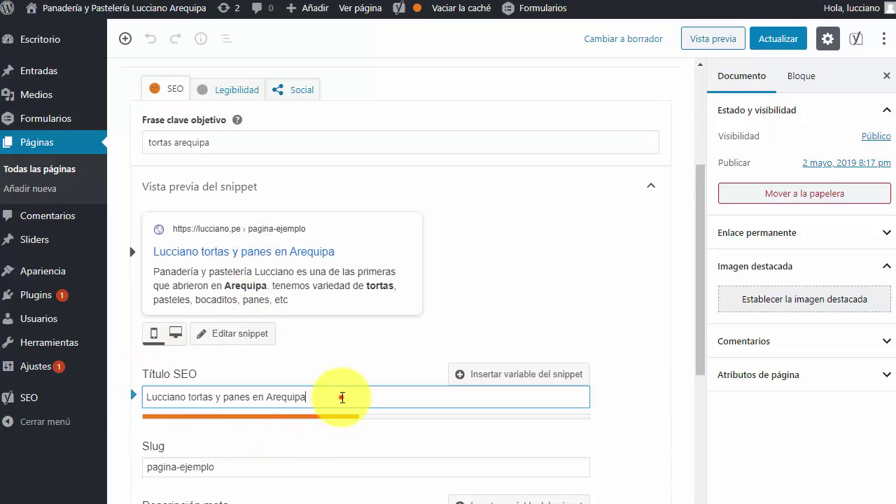
{"action": "left_click_drag", "start_coordinate": [340, 396], "coordinate": [33, 384]}
{"action": "type", "text": "Pa"}
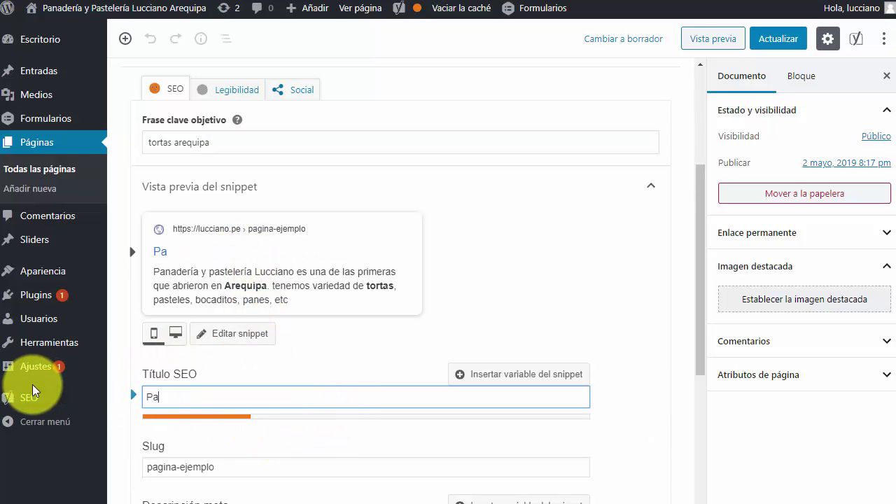
{"action": "type", "text": "stelería Lucc"}
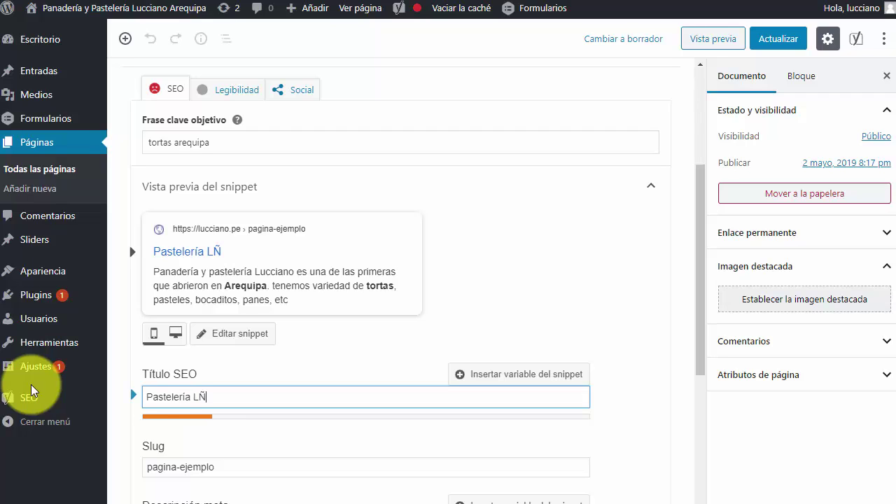
{"action": "key", "text": "BackSpace"}
{"action": "key", "text": "BackSpace"}
{"action": "key", "text": "BackSpace"}
{"action": "type", "text": "ucciano"}
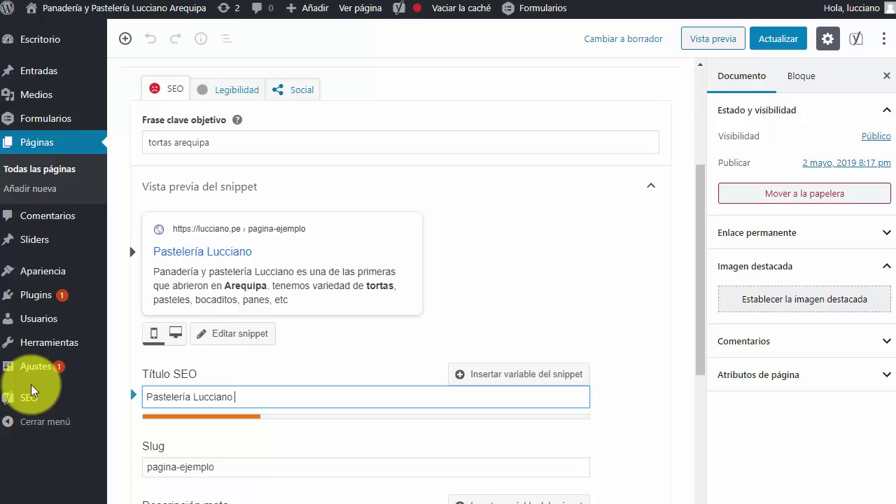
{"action": "type", "text": " las mejore to"}
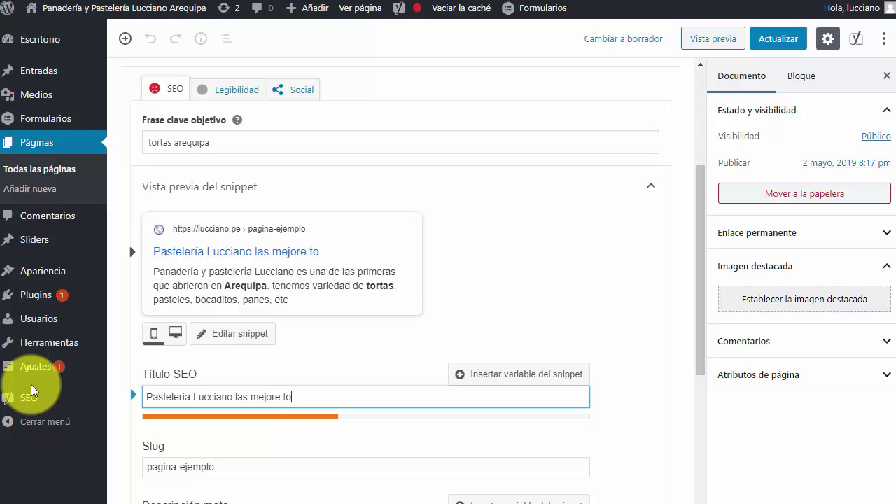
{"action": "type", "text": "rtas en Arequipa"}
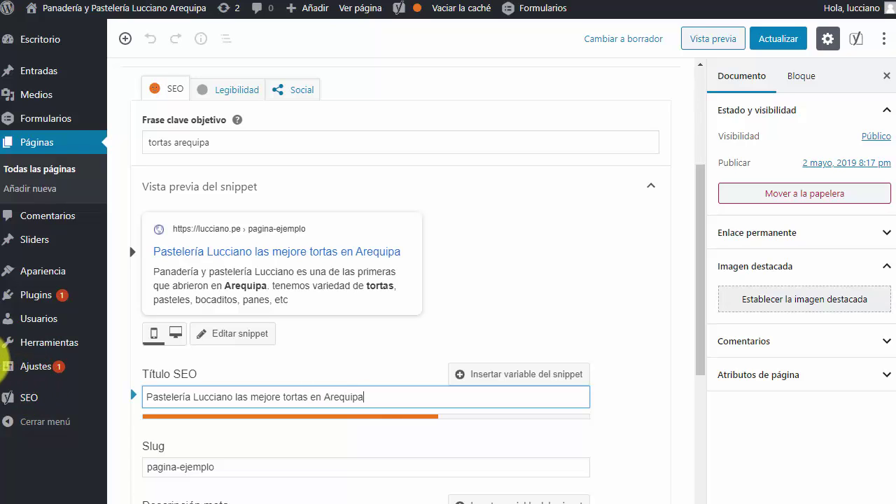
{"action": "left_click", "coordinate": [281, 397]}
{"action": "type", "text": "s"}
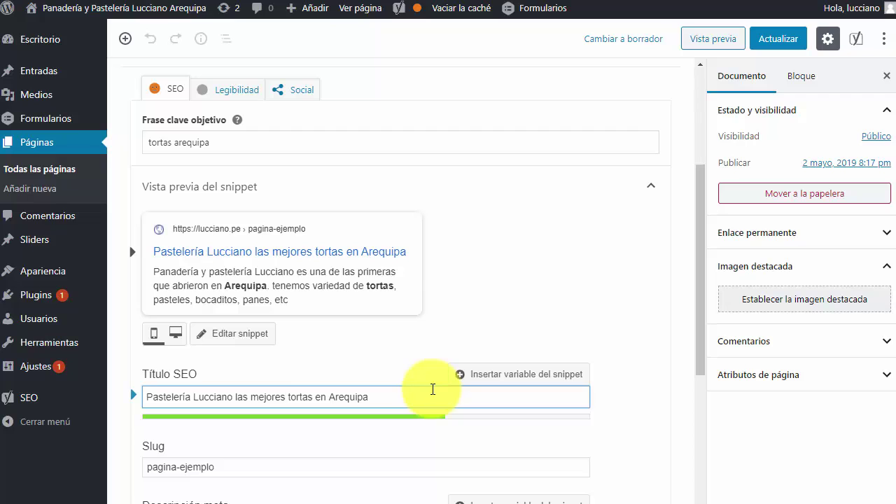
Append "Perú" to the end of the SEO title
{"action": "left_click", "coordinate": [410, 390]}
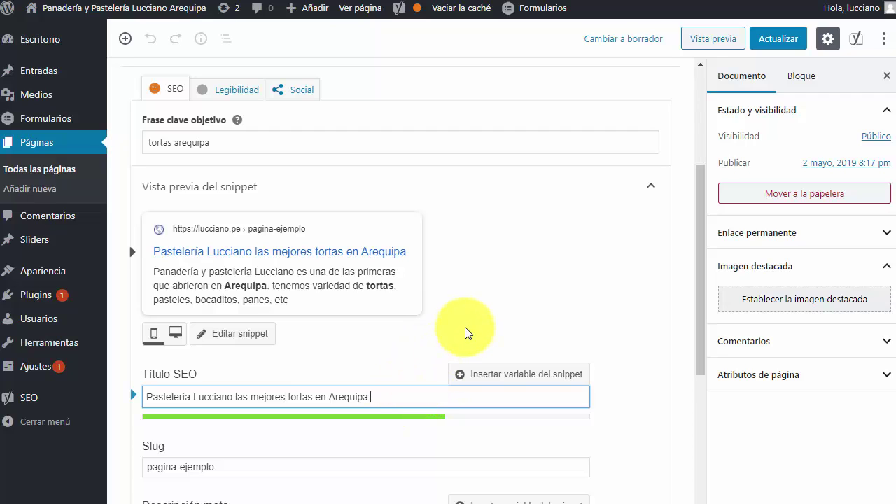
{"action": "type", "text": "Po"}
{"action": "key", "text": "BackSpace"}
{"action": "type", "text": "e"}
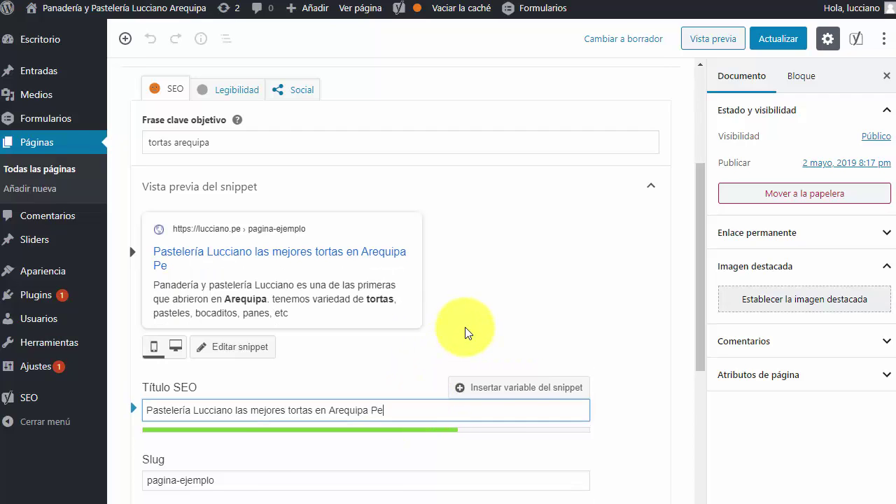
{"action": "type", "text": "rú"}
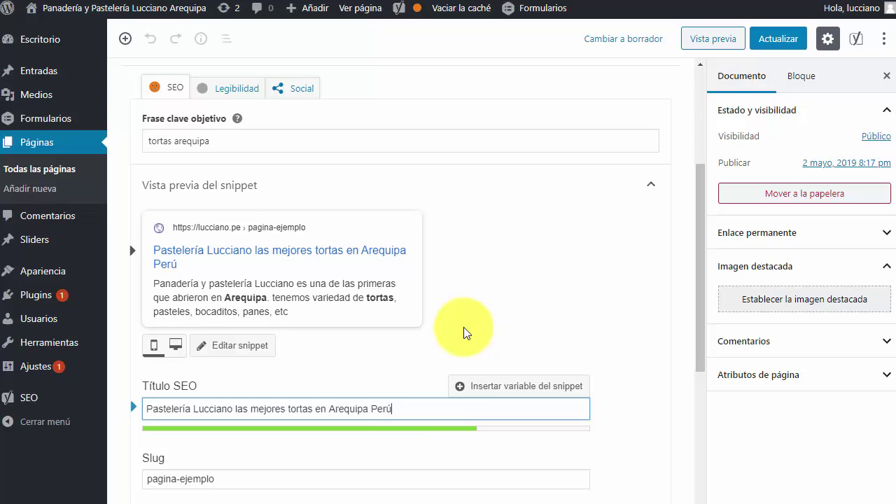
Replace the meta description with "Tenemos tortas en Arequipa para cumpleaños, tortas personalizadas, bocaditos, panes, pasteles"
{"action": "scroll", "coordinate": [463, 327], "scroll_direction": "down", "scroll_amount": 2}
{"action": "left_click", "coordinate": [304, 415]}
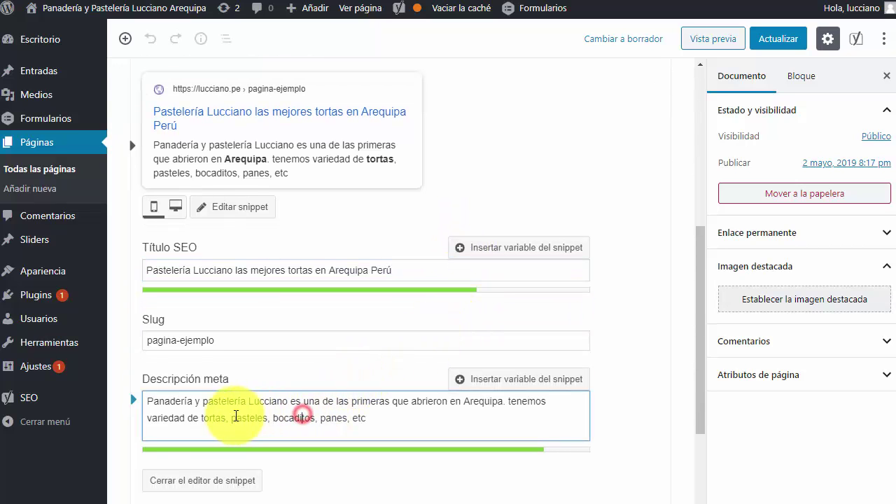
{"action": "key", "text": "ctrl+a"}
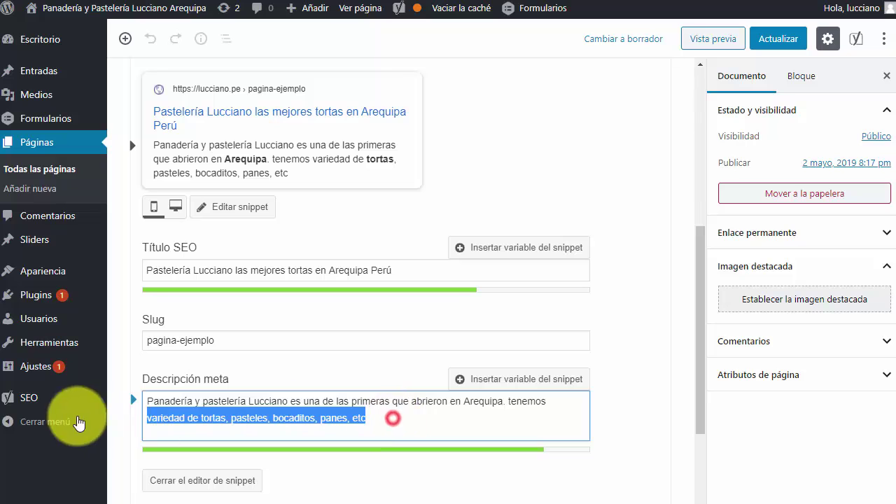
{"action": "type", "text": "T"}
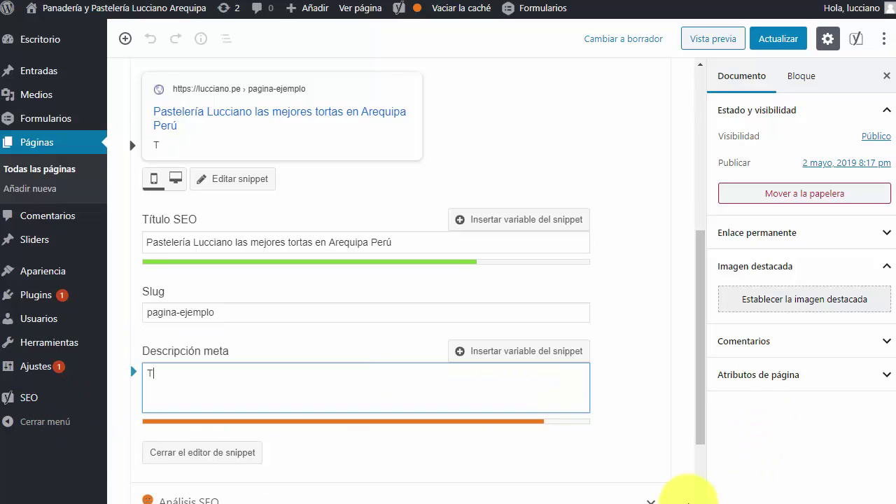
{"action": "type", "text": "enemos tort"}
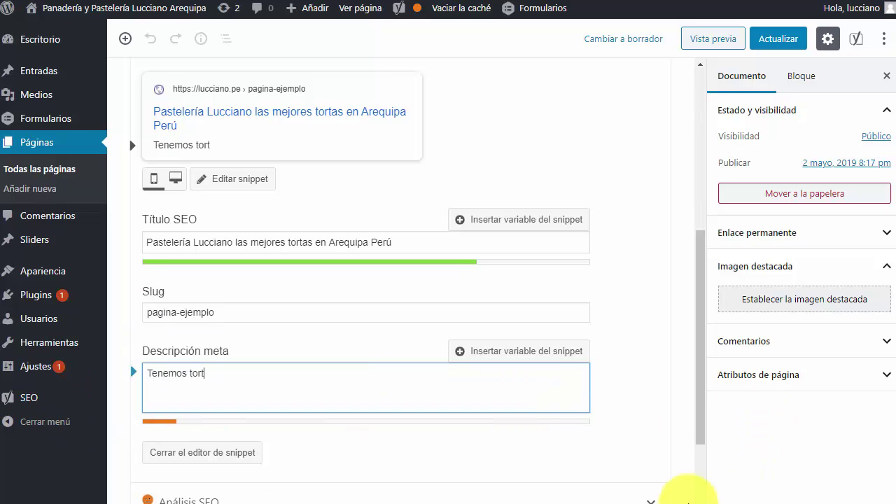
{"action": "type", "text": "as en Arequipa"}
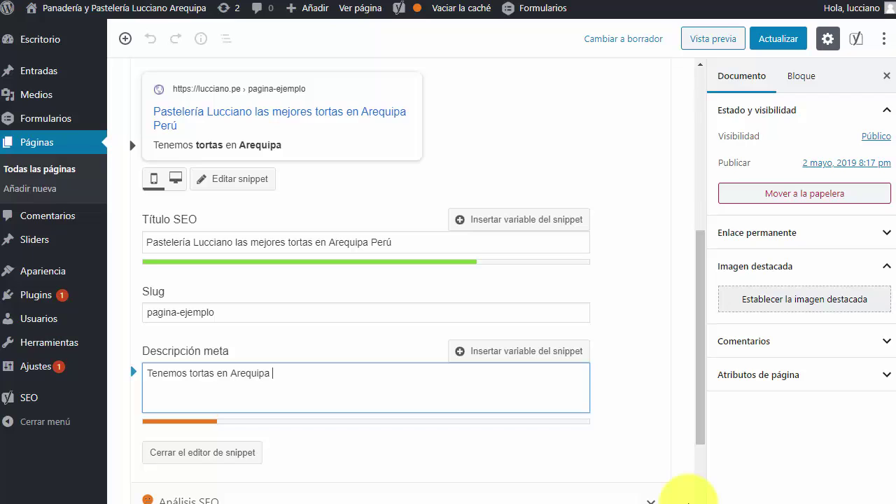
{"action": "type", "text": " para cumpleaños"}
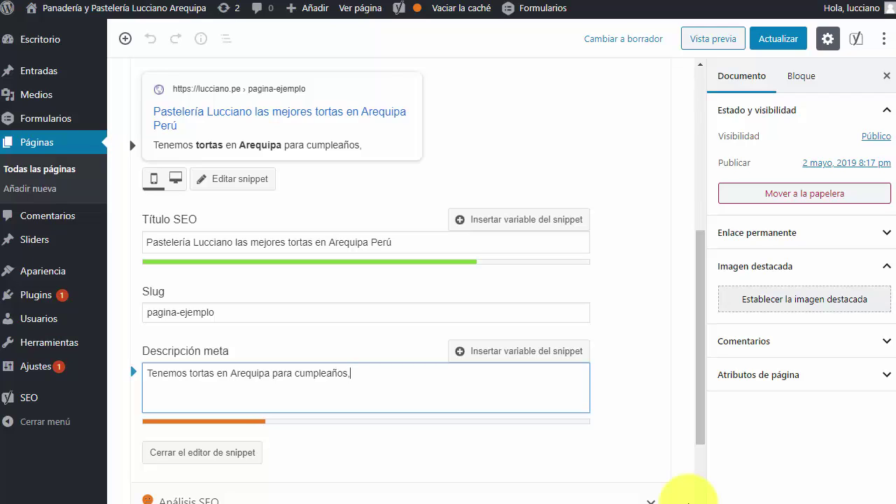
{"action": "type", "text": ", tortas persona"}
{"action": "type", "text": "ada"}
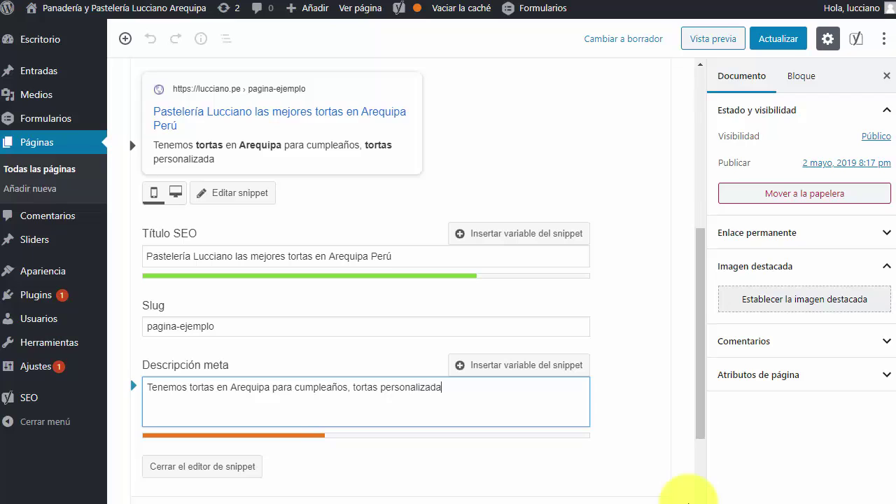
{"action": "type", "text": "s. bocaditos, pan"}
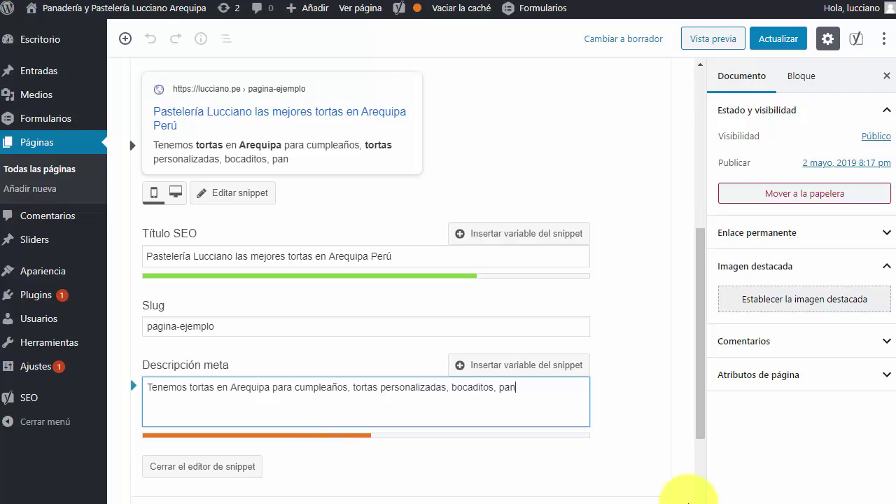
{"action": "type", "text": "es, pasteles"}
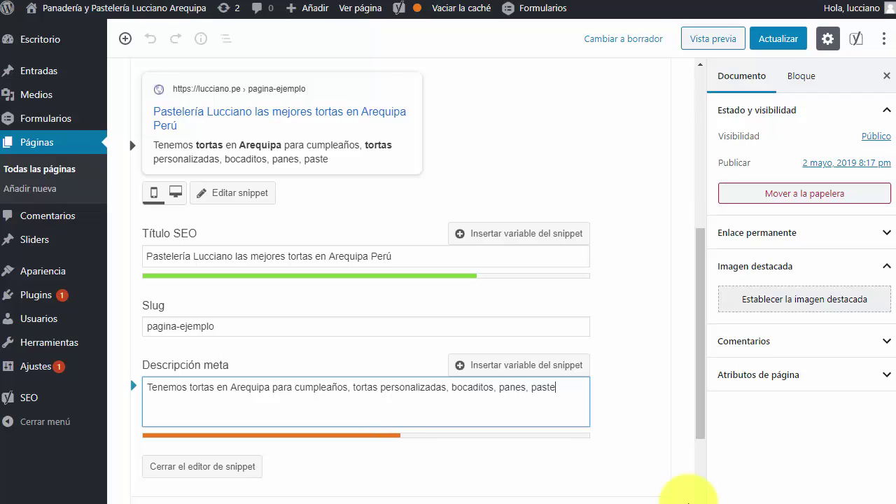